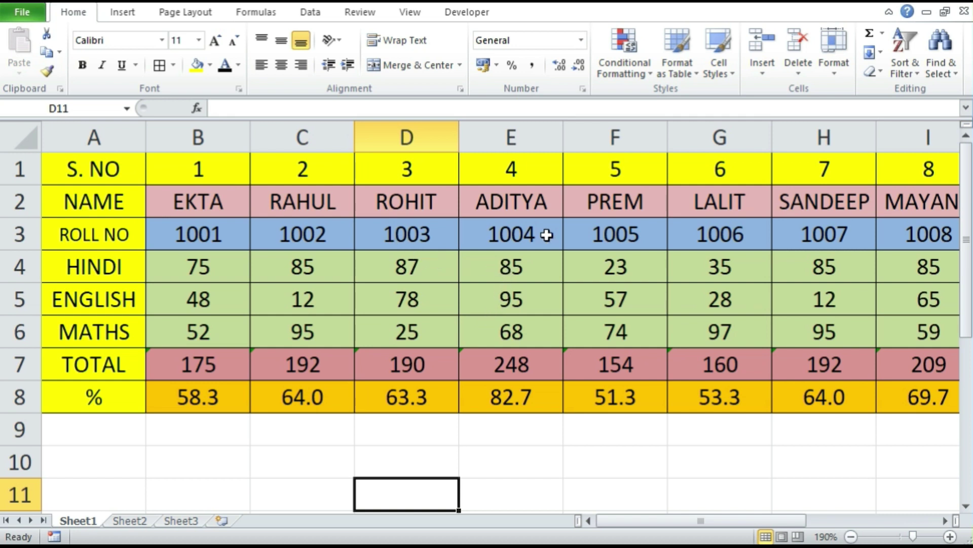
Review the Sheet1 row labels A1:A8, from ROLL NO and MATHS down to %.
{"action": "left_click", "coordinate": [710, 179]}
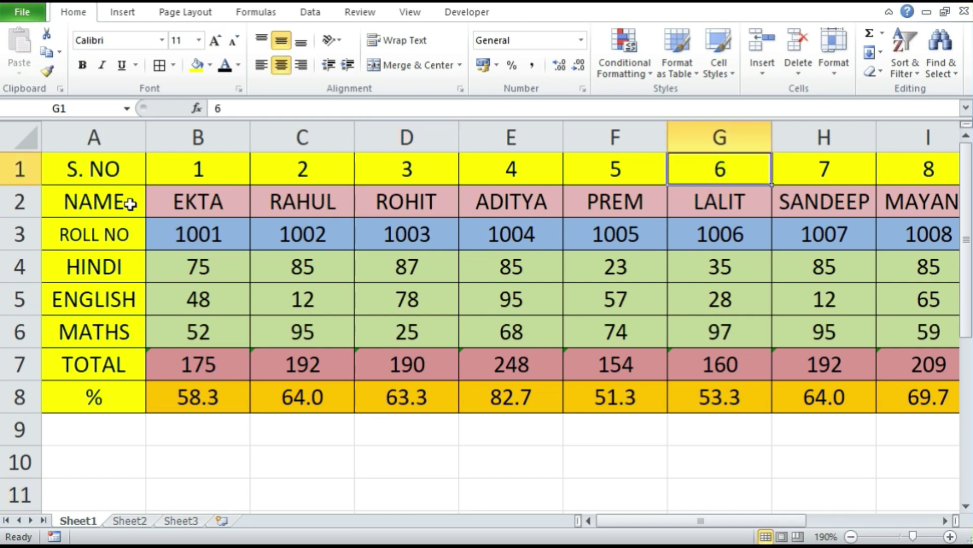
{"action": "left_click_drag", "start_coordinate": [101, 171], "coordinate": [96, 393]}
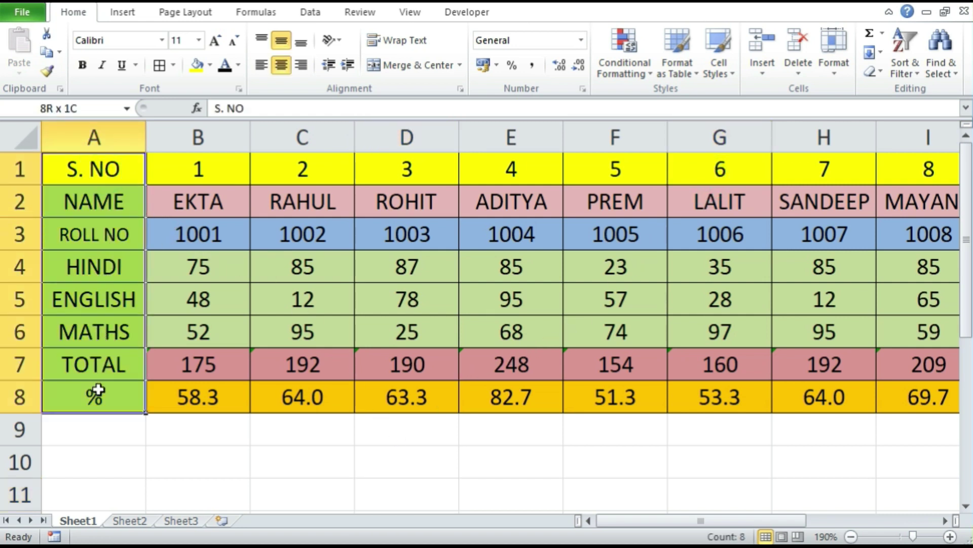
{"action": "left_click", "coordinate": [82, 165]}
{"action": "left_click", "coordinate": [71, 213]}
{"action": "left_click", "coordinate": [74, 234]}
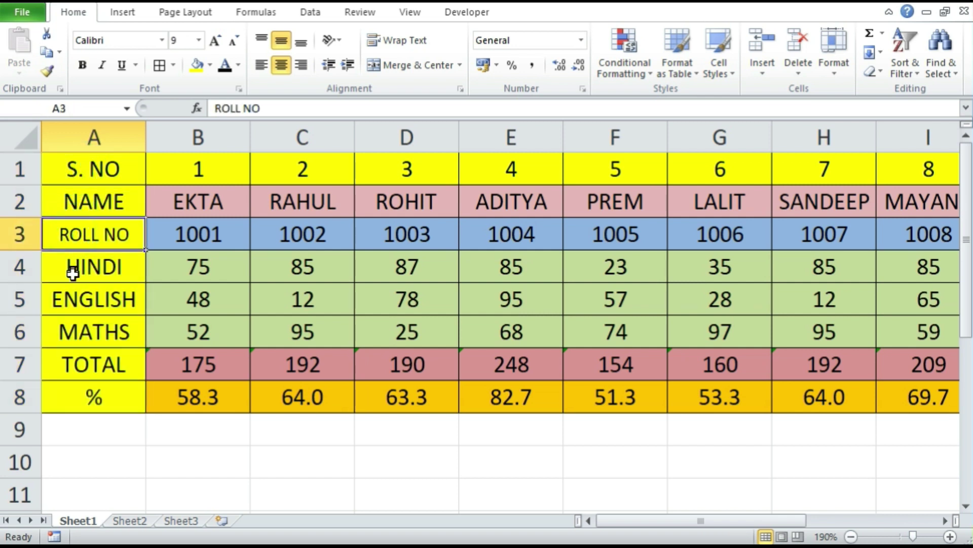
{"action": "left_click", "coordinate": [84, 397]}
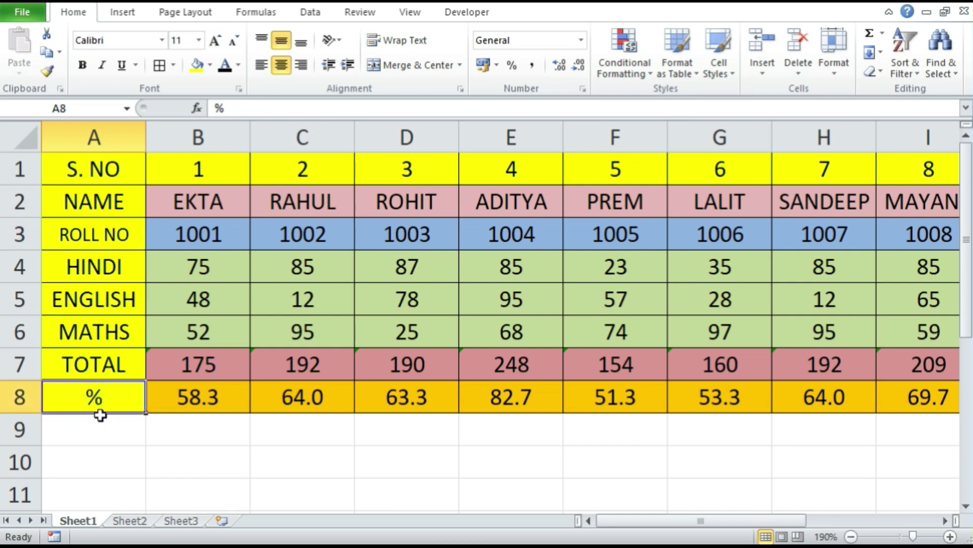
{"action": "left_click", "coordinate": [68, 165]}
{"action": "left_click", "coordinate": [71, 231]}
{"action": "left_click", "coordinate": [91, 334]}
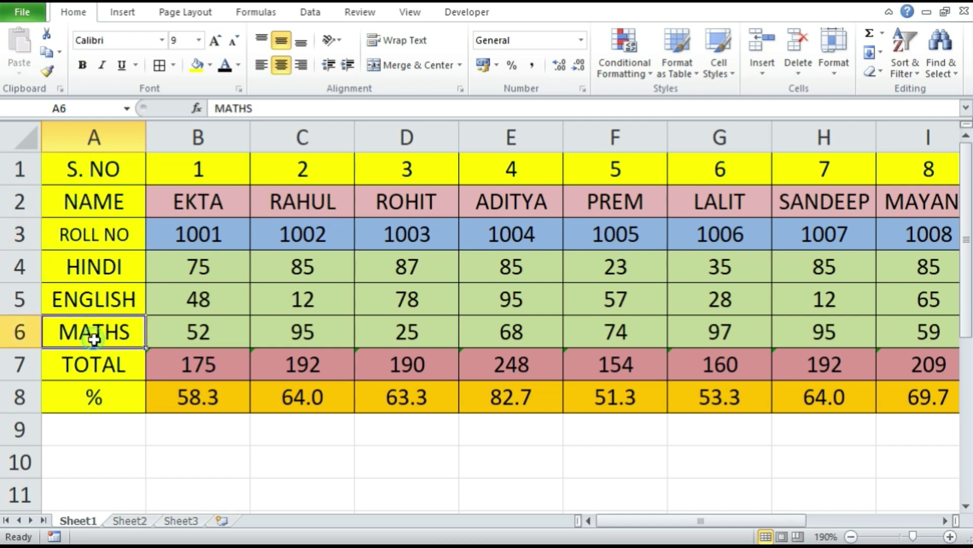
{"action": "left_click", "coordinate": [97, 393]}
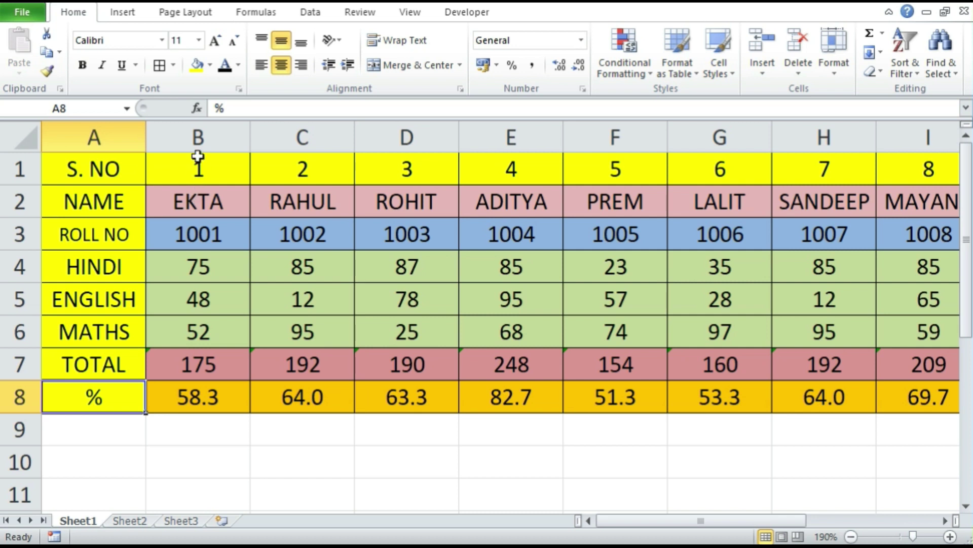
Inspect EKTA's column: name, roll number 1001, subject marks, SUM total and percentage formula in B8.
{"action": "left_click", "coordinate": [217, 202]}
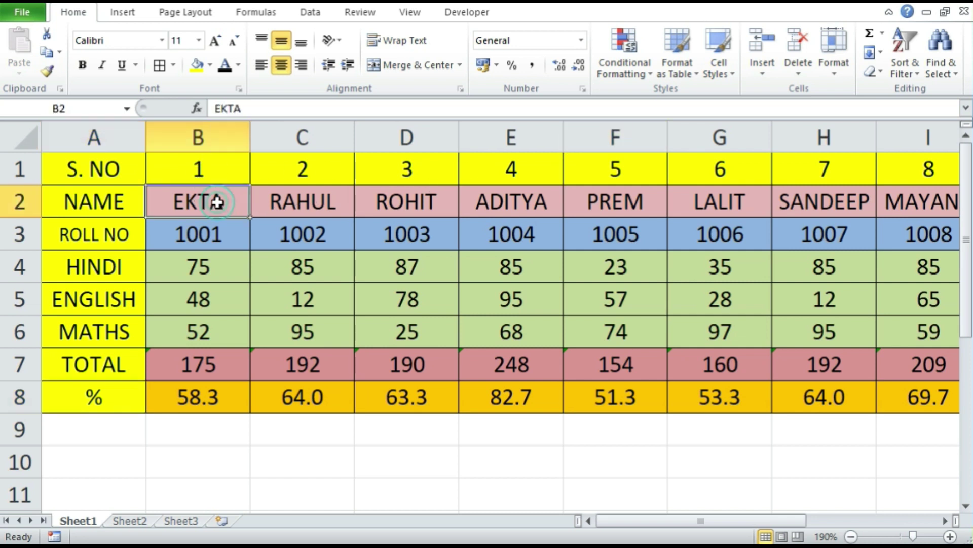
{"action": "left_click", "coordinate": [210, 233]}
{"action": "left_click", "coordinate": [209, 268]}
{"action": "left_click", "coordinate": [200, 297]}
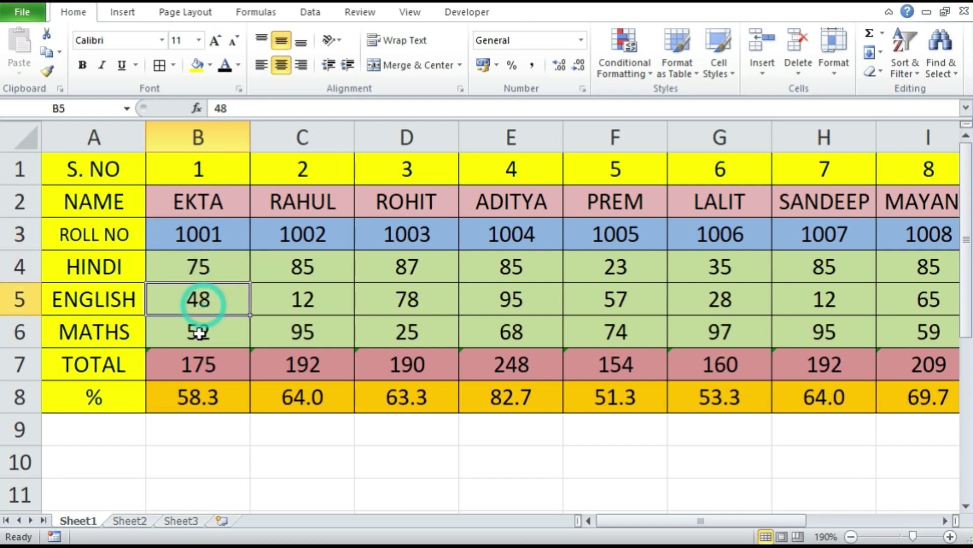
{"action": "left_click", "coordinate": [198, 334]}
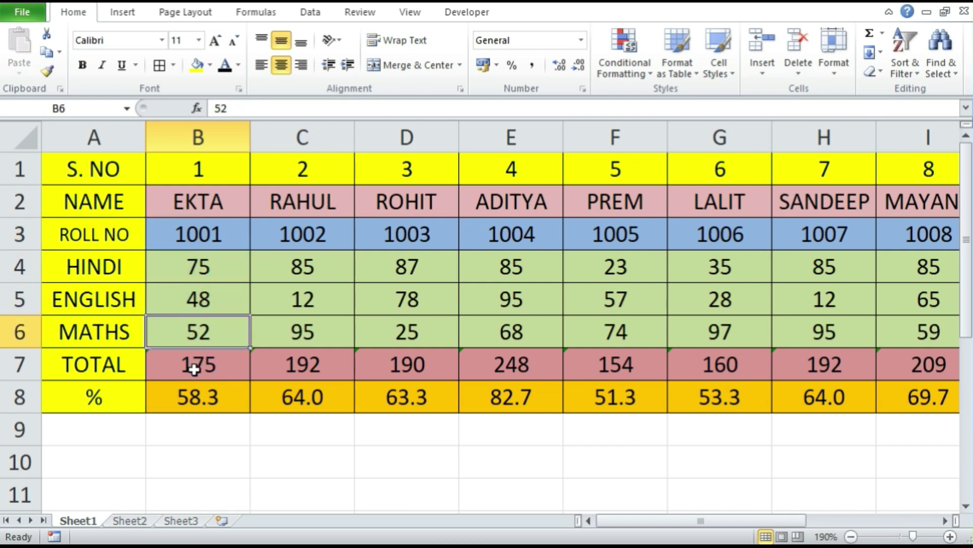
{"action": "left_click", "coordinate": [191, 365]}
{"action": "left_click", "coordinate": [194, 386]}
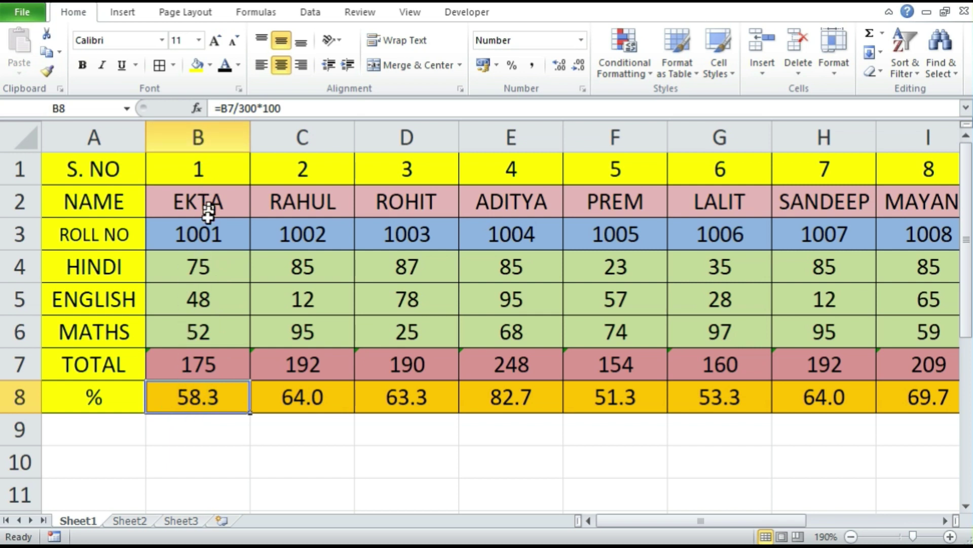
{"action": "left_click", "coordinate": [299, 168]}
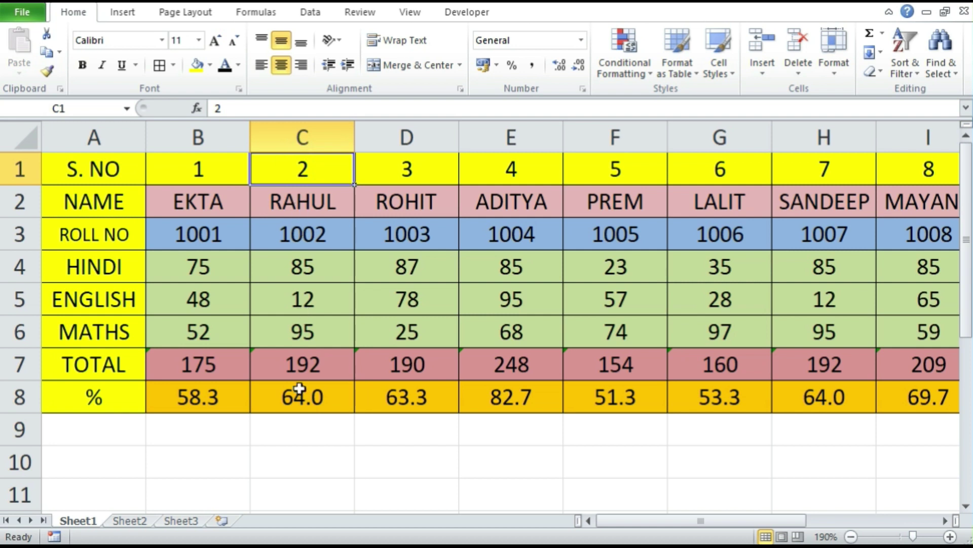
Scroll across the table to check the last student's marks in column M, starting with HINDI in M4.
{"action": "left_click_drag", "start_coordinate": [625, 518], "coordinate": [778, 519]}
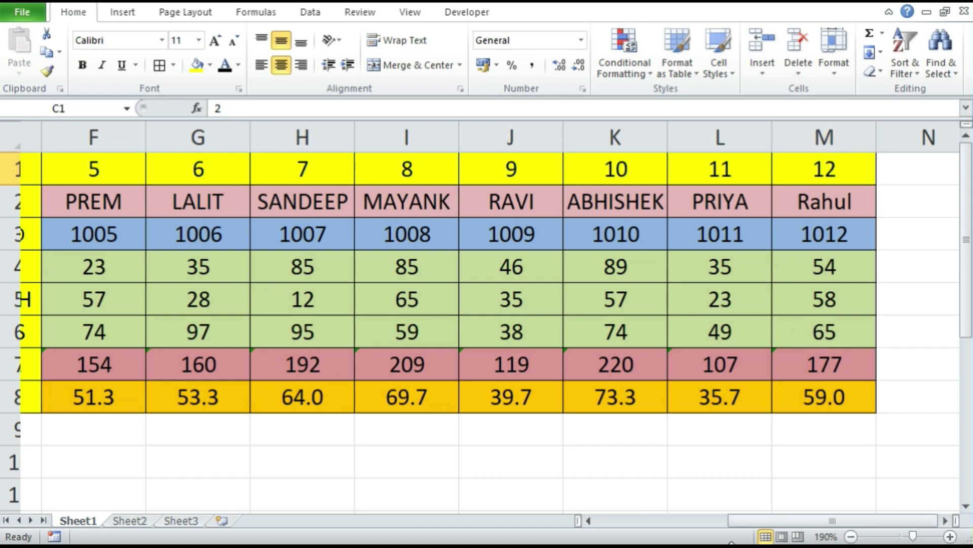
{"action": "left_click_drag", "start_coordinate": [739, 523], "coordinate": [607, 521]}
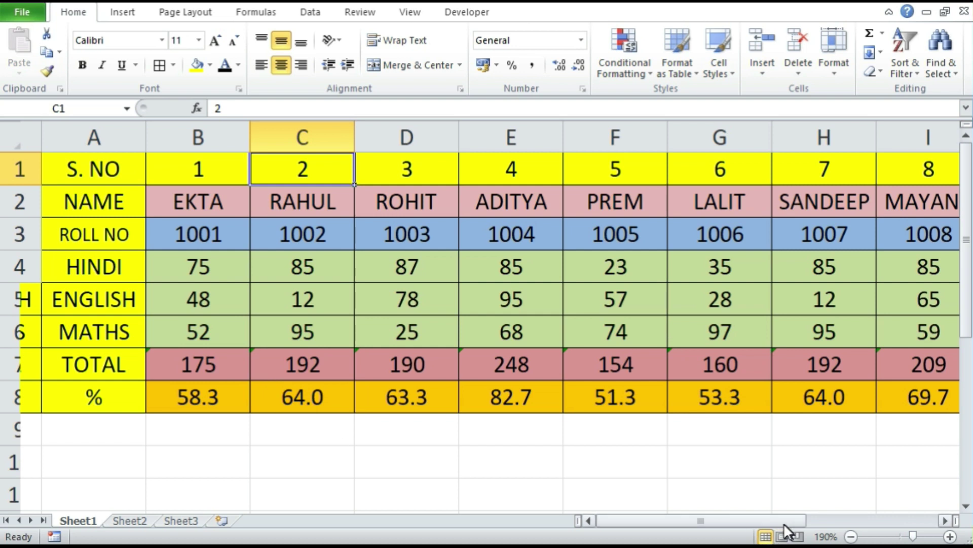
{"action": "left_click_drag", "start_coordinate": [784, 522], "coordinate": [916, 523]}
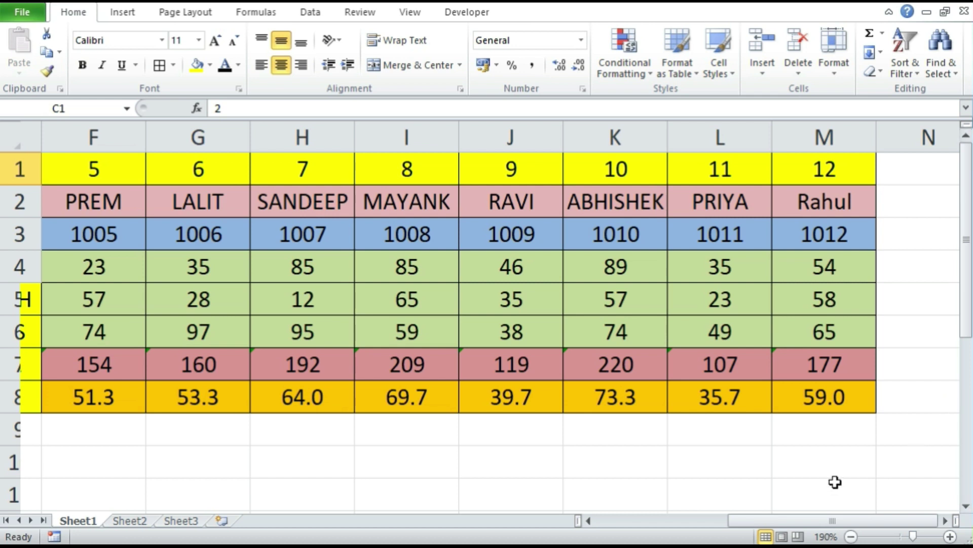
{"action": "left_click_drag", "start_coordinate": [797, 520], "coordinate": [650, 521]}
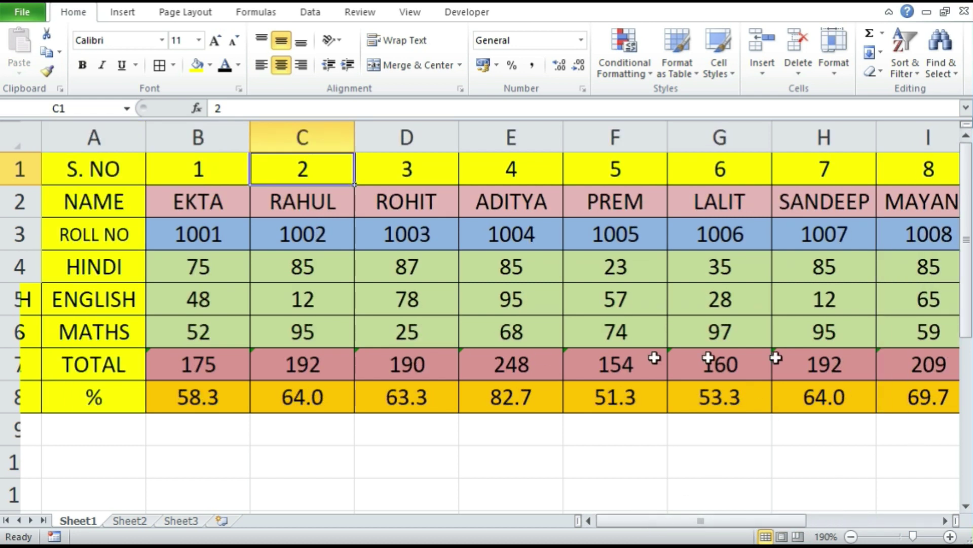
{"action": "left_click_drag", "start_coordinate": [711, 521], "coordinate": [819, 521]}
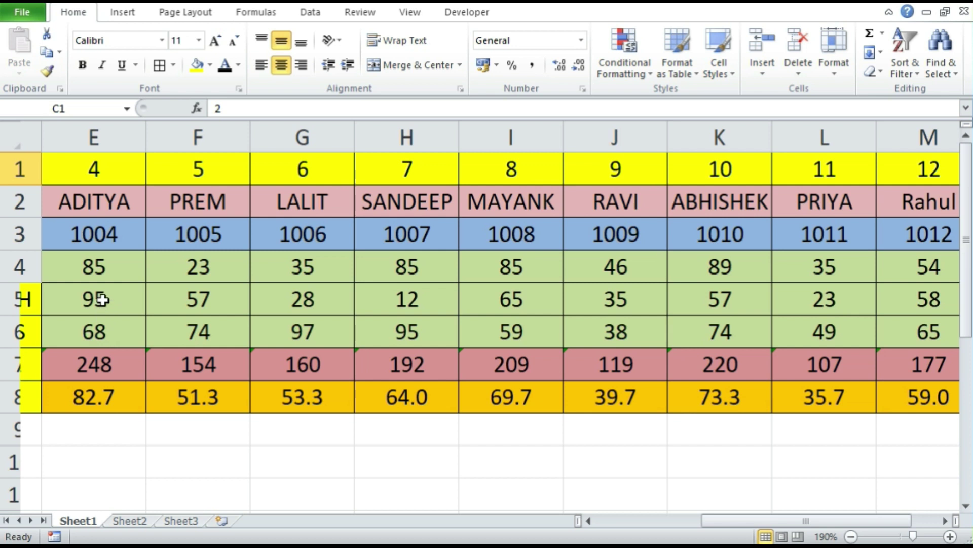
{"action": "left_click", "coordinate": [932, 269]}
{"action": "left_click", "coordinate": [932, 294]}
{"action": "left_click", "coordinate": [932, 323]}
{"action": "left_click", "coordinate": [932, 303]}
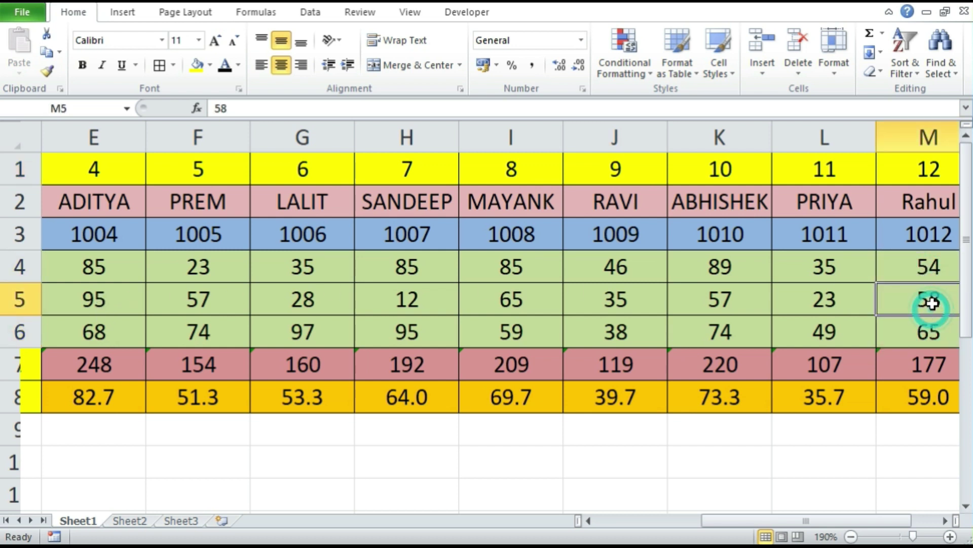
{"action": "left_click_drag", "start_coordinate": [834, 522], "coordinate": [851, 529]}
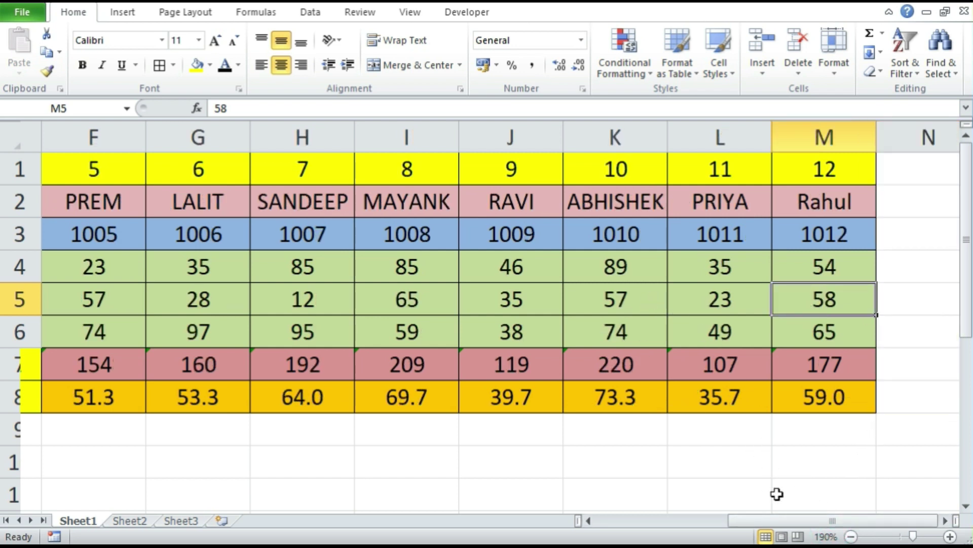
{"action": "left_click_drag", "start_coordinate": [765, 519], "coordinate": [622, 519]}
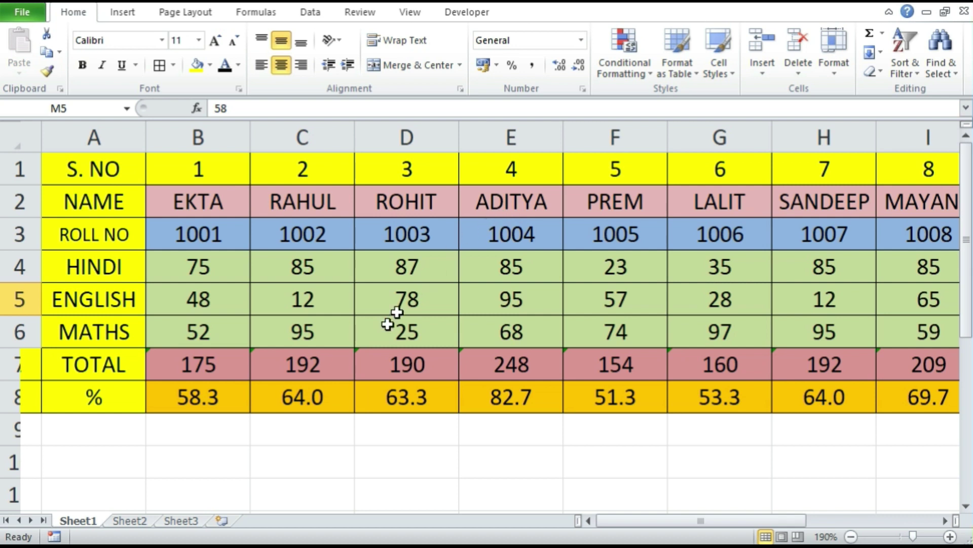
On Sheet2, inspect the vertical table: serial numbers A1:A11, names EKTA and PRIYA, and the percentage formulas in column H.
{"action": "left_click", "coordinate": [133, 521]}
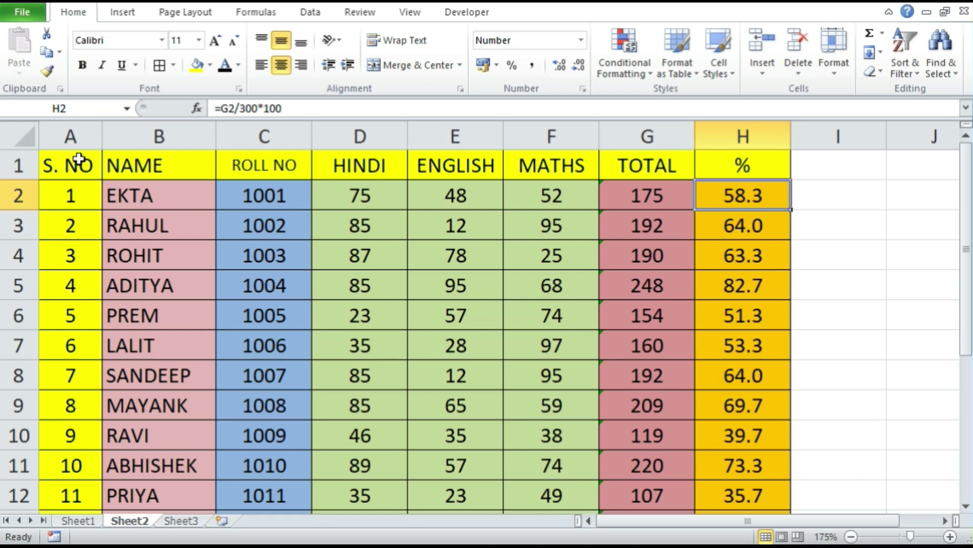
{"action": "left_click_drag", "start_coordinate": [78, 160], "coordinate": [68, 464]}
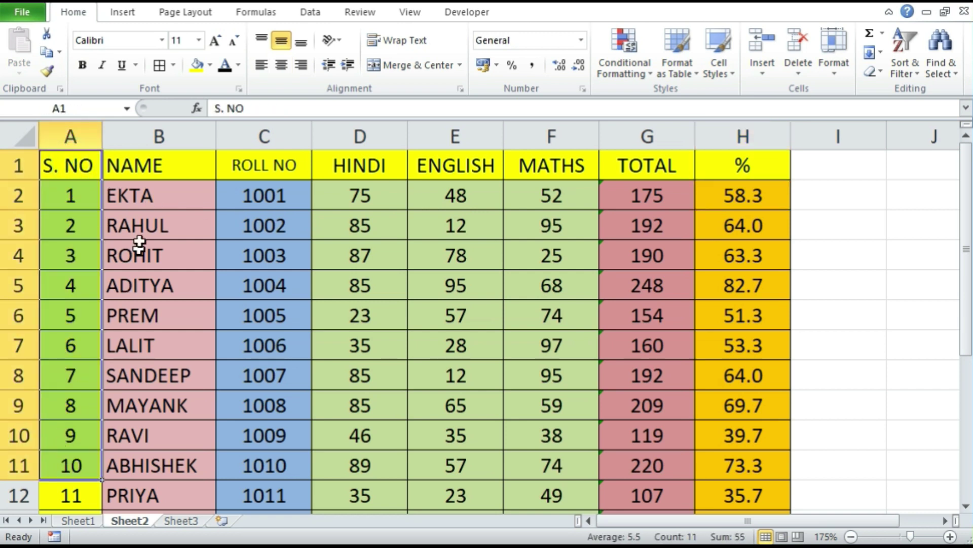
{"action": "left_click", "coordinate": [153, 165]}
{"action": "left_click", "coordinate": [144, 486]}
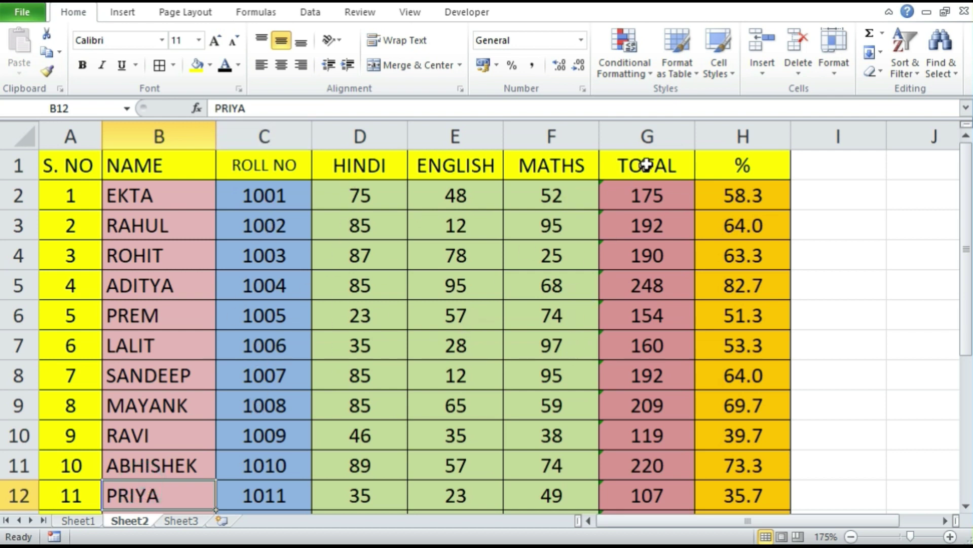
{"action": "left_click", "coordinate": [750, 272]}
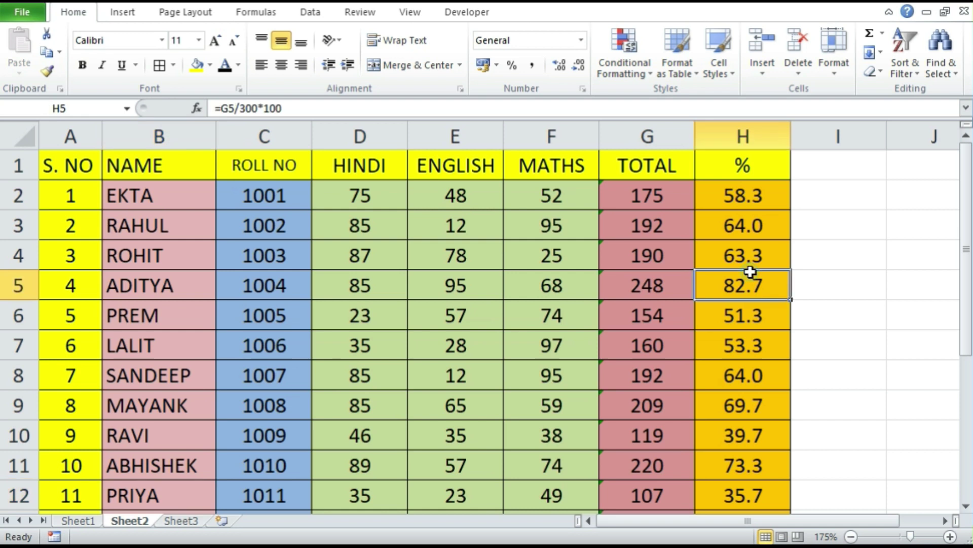
{"action": "left_click", "coordinate": [134, 193]}
{"action": "left_click", "coordinate": [796, 196]}
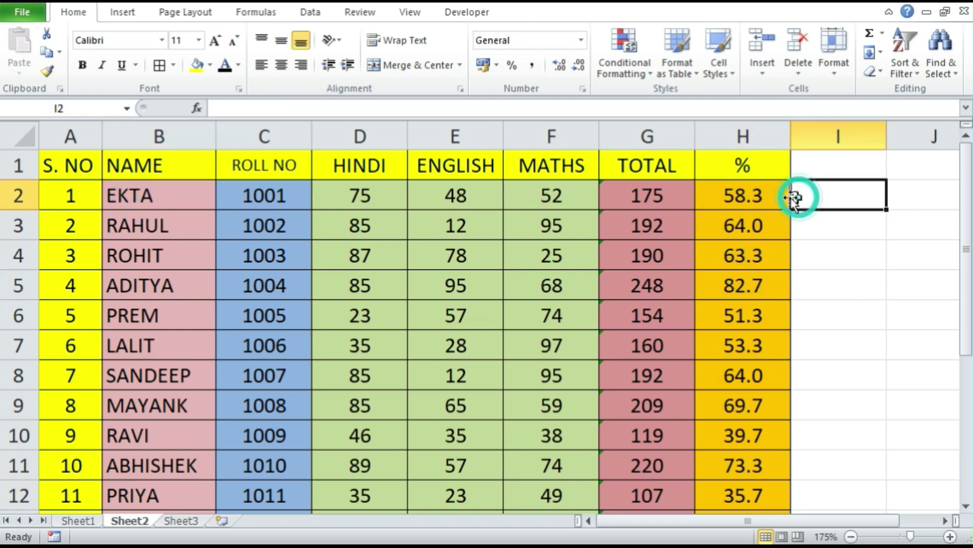
{"action": "left_click", "coordinate": [42, 206]}
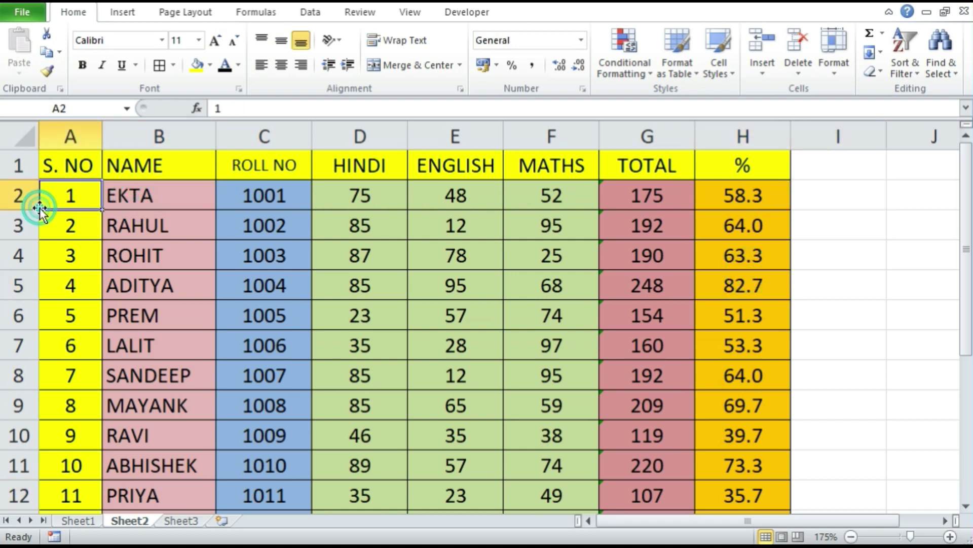
{"action": "left_click", "coordinate": [15, 225]}
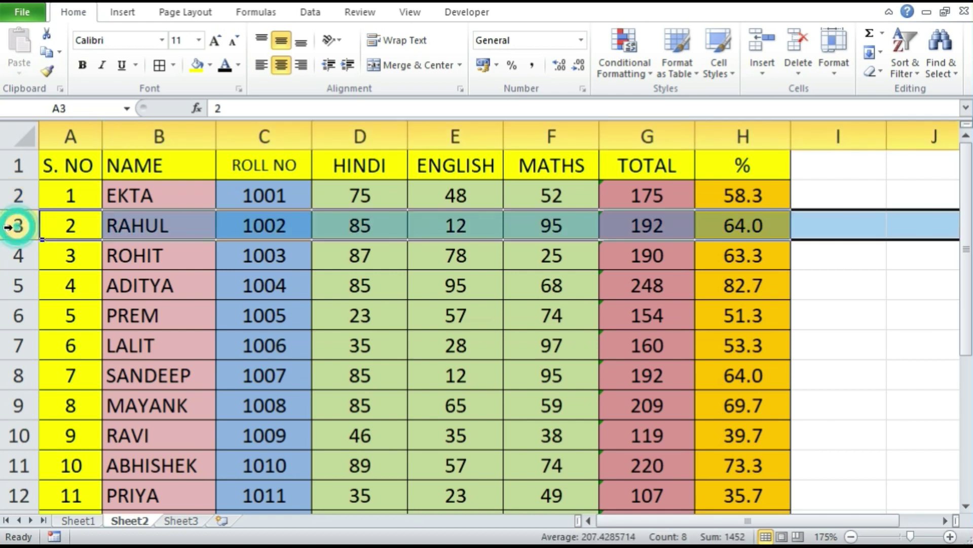
{"action": "left_click", "coordinate": [704, 259]}
Scroll through the Sheet2 table, then return to the horizontal marks table on Sheet1.
{"action": "scroll", "coordinate": [483, 343], "scroll_direction": "down", "scroll_amount": 1}
{"action": "scroll", "coordinate": [399, 373], "scroll_direction": "down", "scroll_amount": 1}
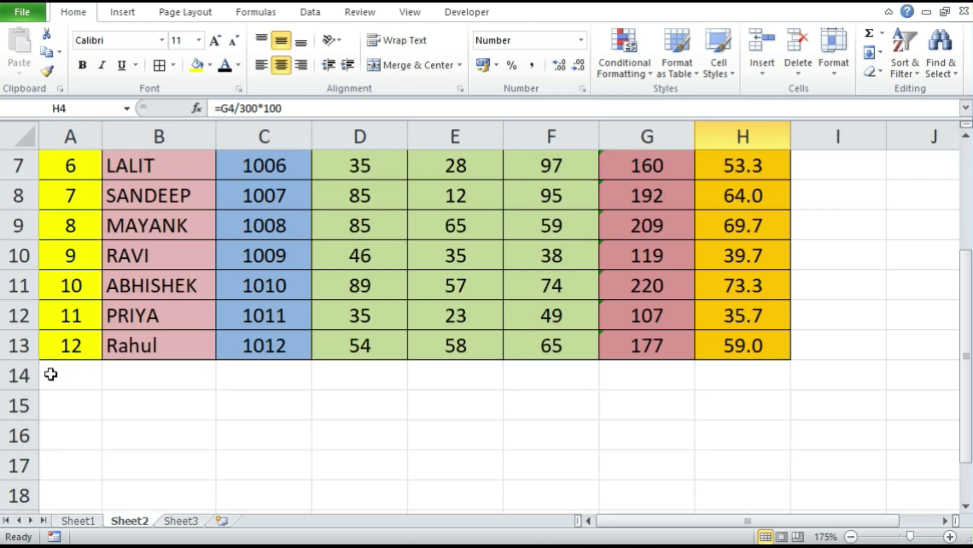
{"action": "scroll", "coordinate": [96, 386], "scroll_direction": "down", "scroll_amount": 1}
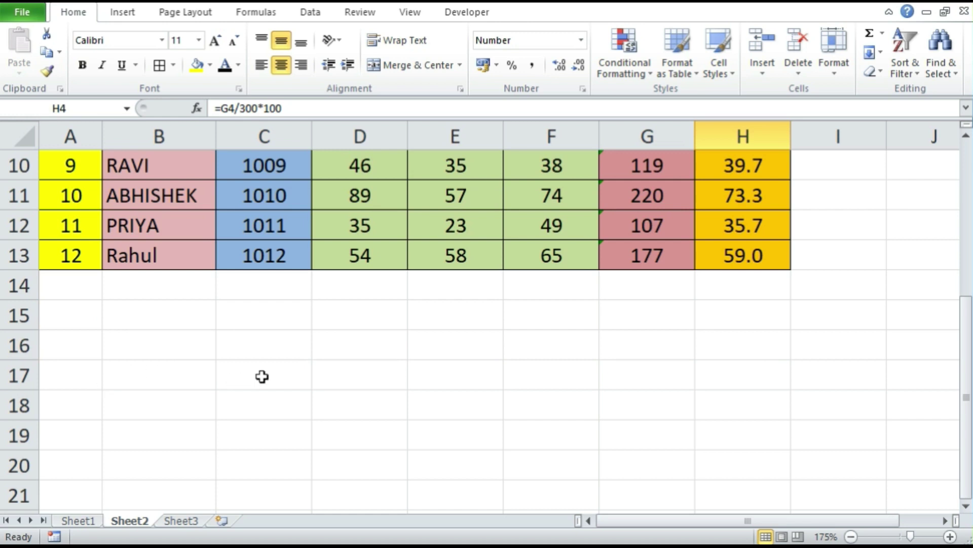
{"action": "scroll", "coordinate": [261, 376], "scroll_direction": "down", "scroll_amount": 1}
{"action": "scroll", "coordinate": [262, 377], "scroll_direction": "up", "scroll_amount": 4}
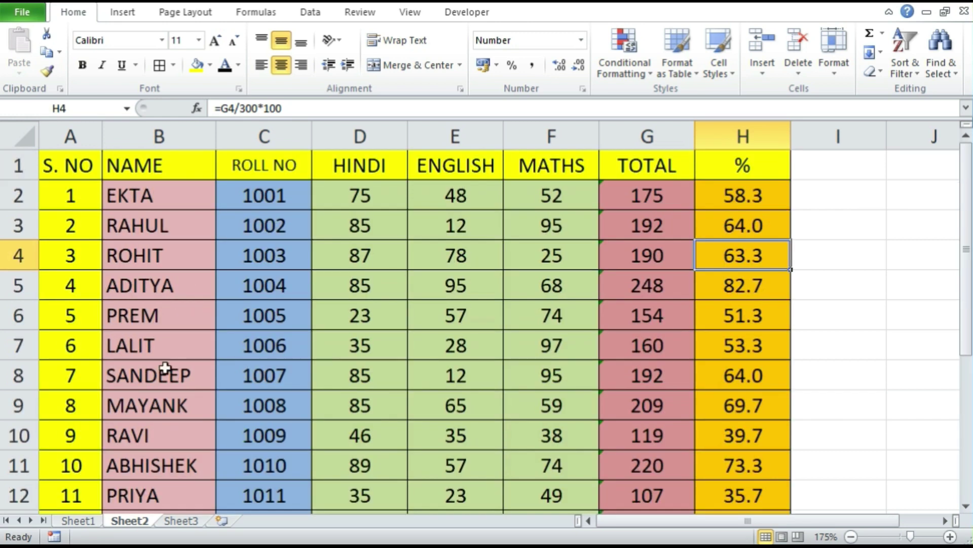
{"action": "scroll", "coordinate": [236, 265], "scroll_direction": "down", "scroll_amount": 3}
{"action": "scroll", "coordinate": [235, 264], "scroll_direction": "up", "scroll_amount": 3}
{"action": "scroll", "coordinate": [236, 265], "scroll_direction": "down", "scroll_amount": 3}
{"action": "scroll", "coordinate": [235, 265], "scroll_direction": "up", "scroll_amount": 3}
{"action": "scroll", "coordinate": [235, 265], "scroll_direction": "down", "scroll_amount": 2}
{"action": "scroll", "coordinate": [235, 265], "scroll_direction": "up", "scroll_amount": 2}
{"action": "scroll", "coordinate": [235, 265], "scroll_direction": "down", "scroll_amount": 1}
{"action": "scroll", "coordinate": [235, 265], "scroll_direction": "down", "scroll_amount": 1}
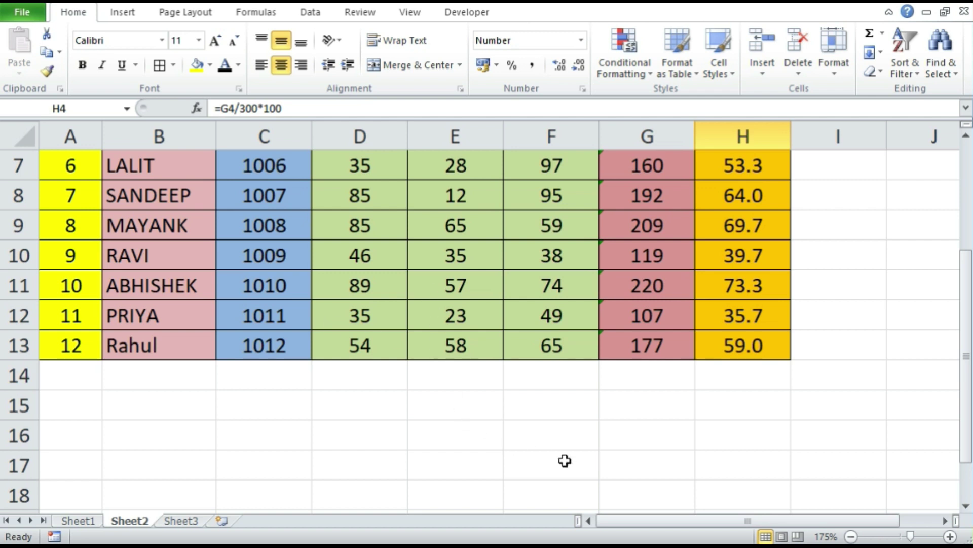
{"action": "left_click_drag", "start_coordinate": [629, 521], "coordinate": [770, 520]}
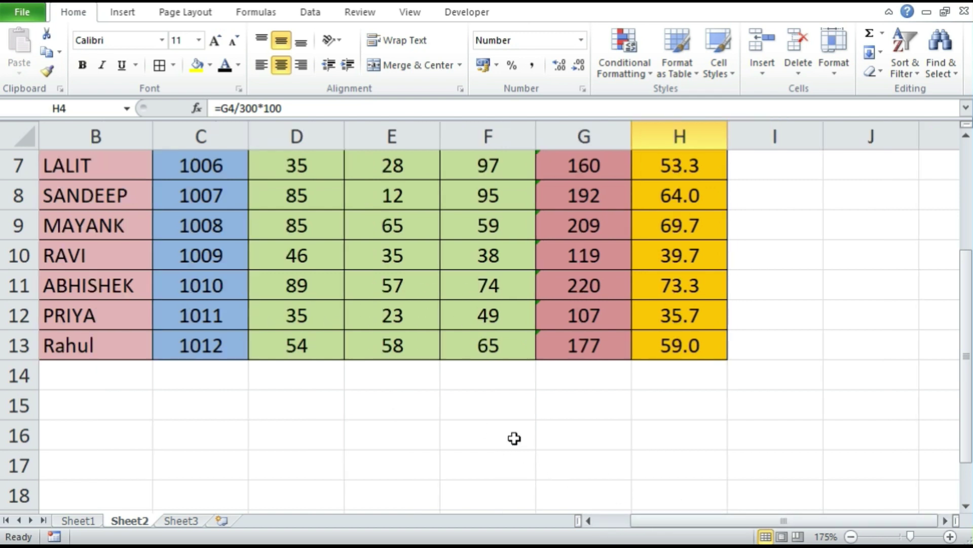
{"action": "scroll", "coordinate": [515, 437], "scroll_direction": "up", "scroll_amount": 2}
{"action": "left_click_drag", "start_coordinate": [680, 518], "coordinate": [606, 518]}
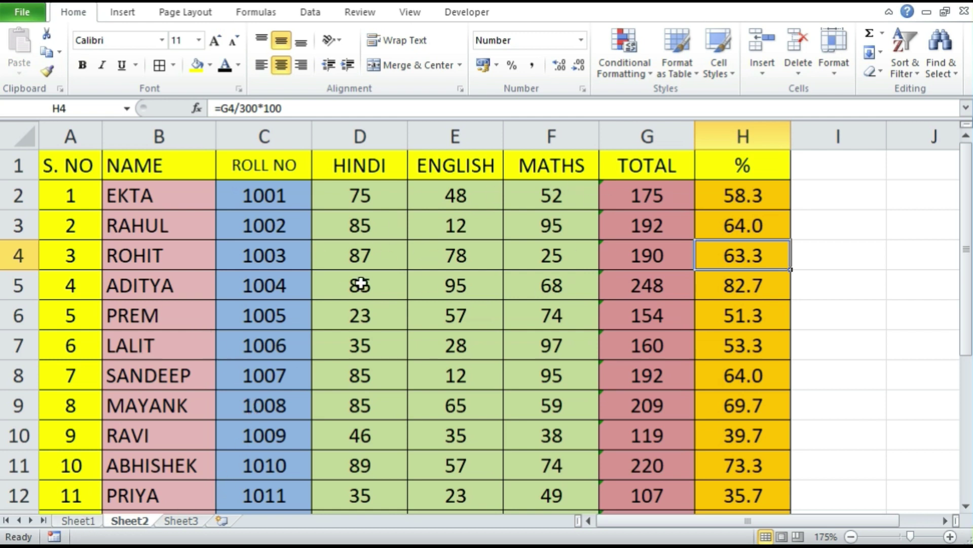
{"action": "left_click", "coordinate": [79, 520]}
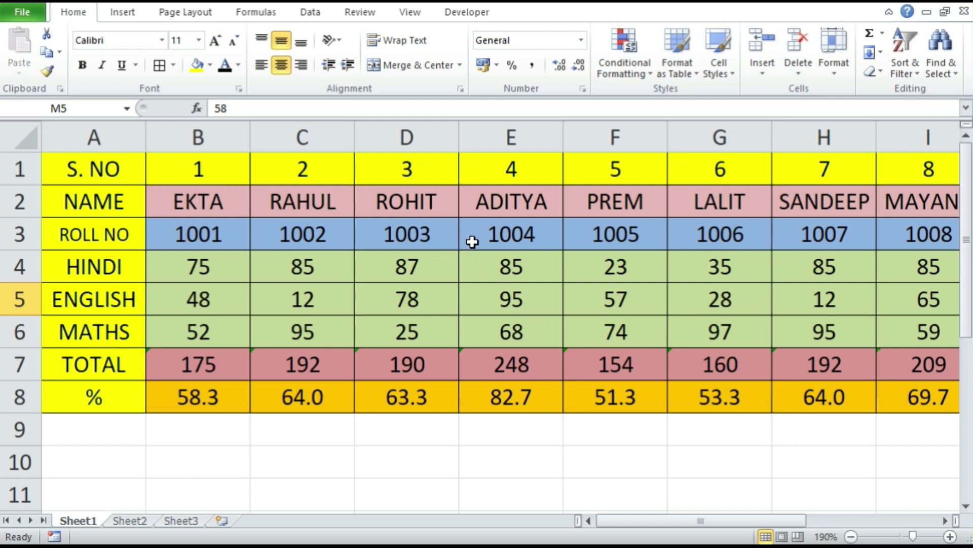
Copy the Sheet1 marks table A1:M8 and pick cell B11 as the paste destination.
{"action": "mouse_move", "coordinate": [101, 165]}
{"action": "left_mouse_down"}
{"action": "mouse_move", "coordinate": [495, 297]}
{"action": "mouse_move", "coordinate": [971, 392]}
{"action": "mouse_move", "coordinate": [737, 389]}
{"action": "left_mouse_up"}
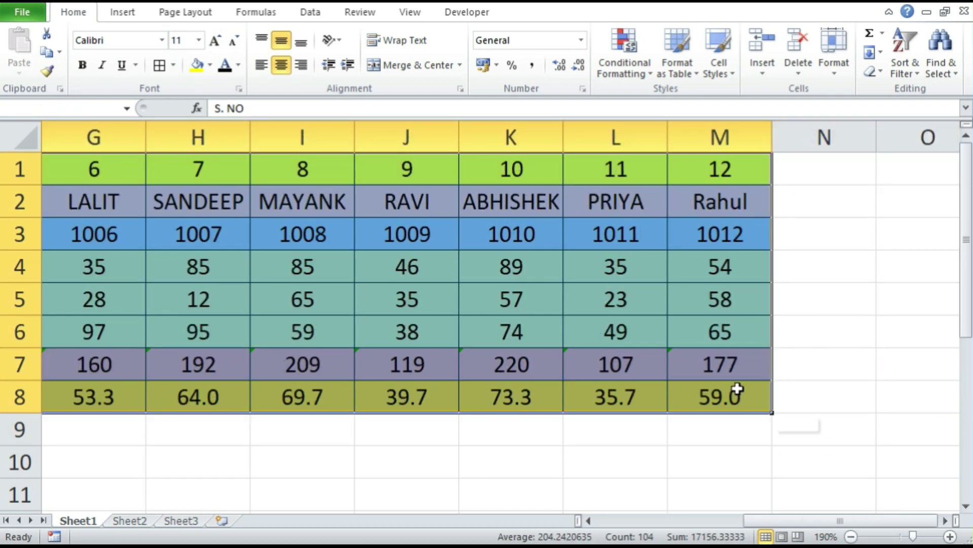
{"action": "right_click", "coordinate": [305, 231]}
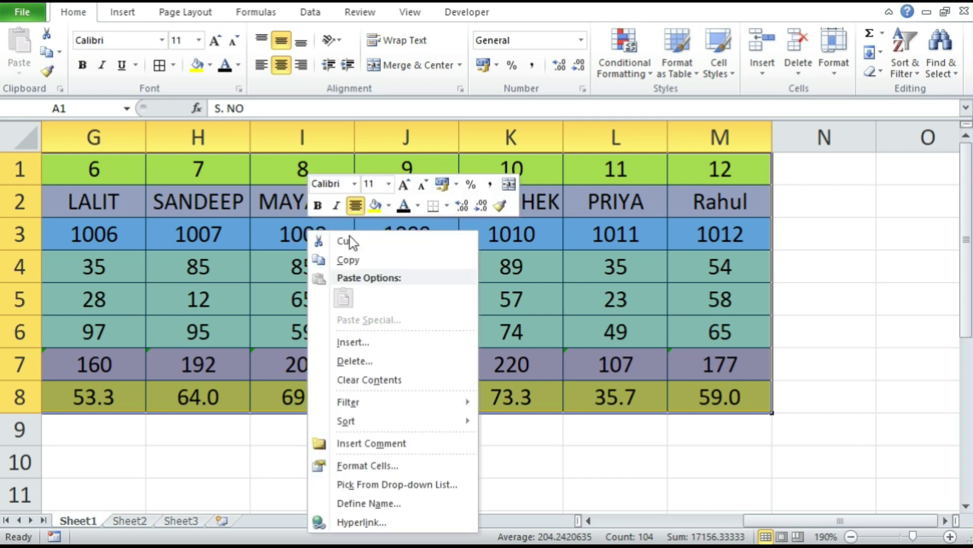
{"action": "left_click", "coordinate": [356, 260]}
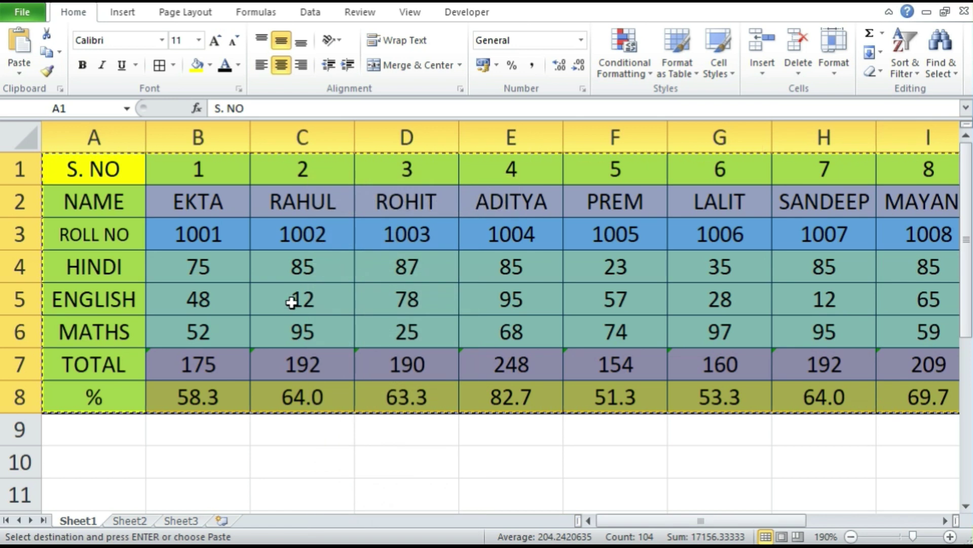
{"action": "scroll", "coordinate": [270, 323], "scroll_direction": "down", "scroll_amount": 1}
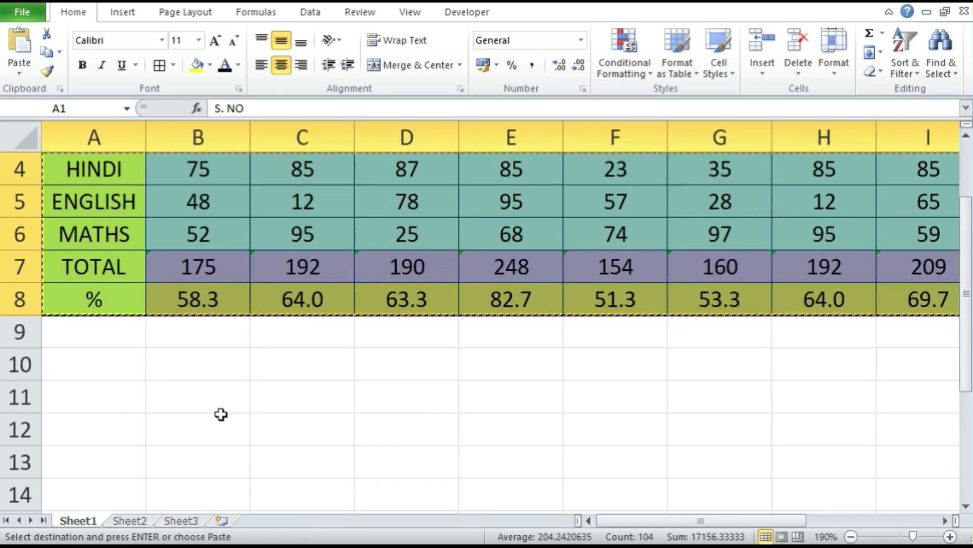
{"action": "left_click", "coordinate": [204, 398]}
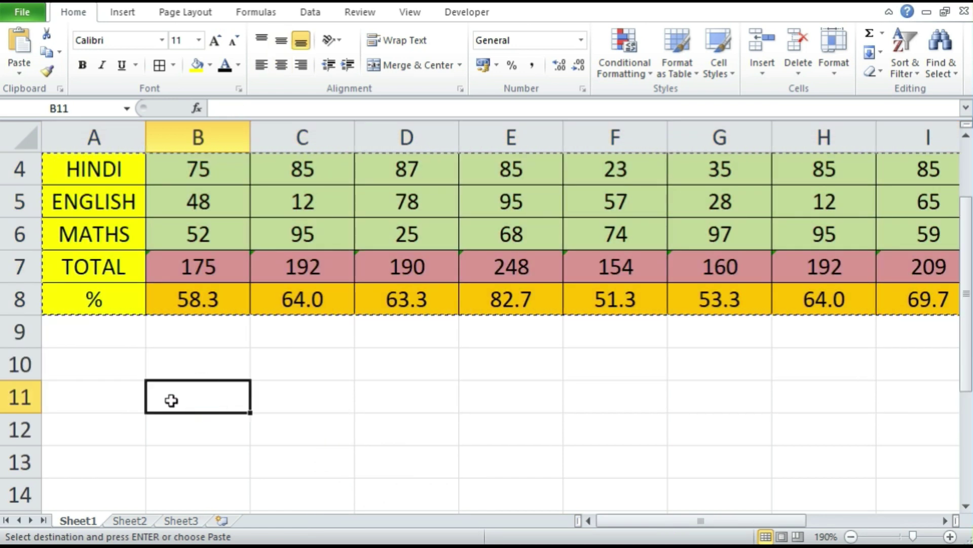
Paste the copied table at B11 with Transpose and scroll to check the result.
{"action": "left_click", "coordinate": [19, 73]}
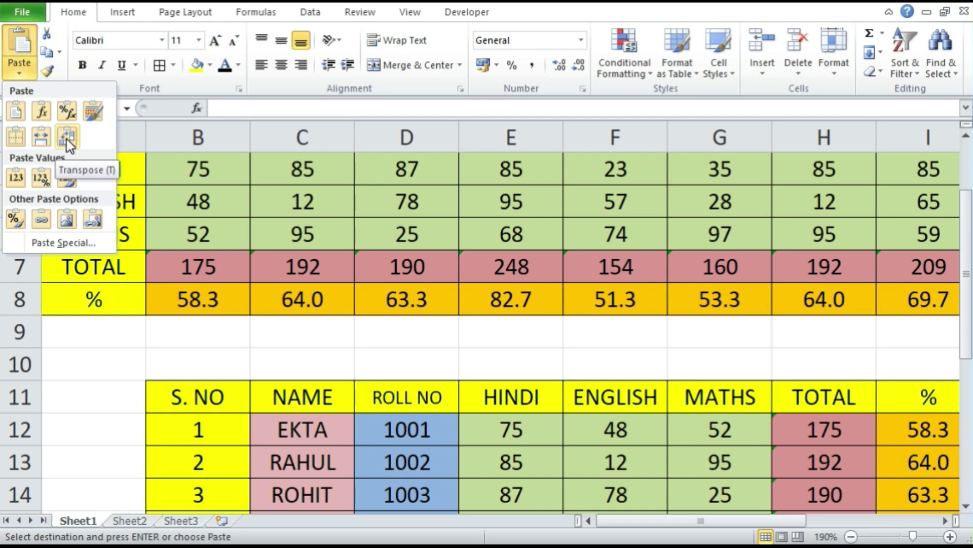
{"action": "left_click", "coordinate": [69, 146]}
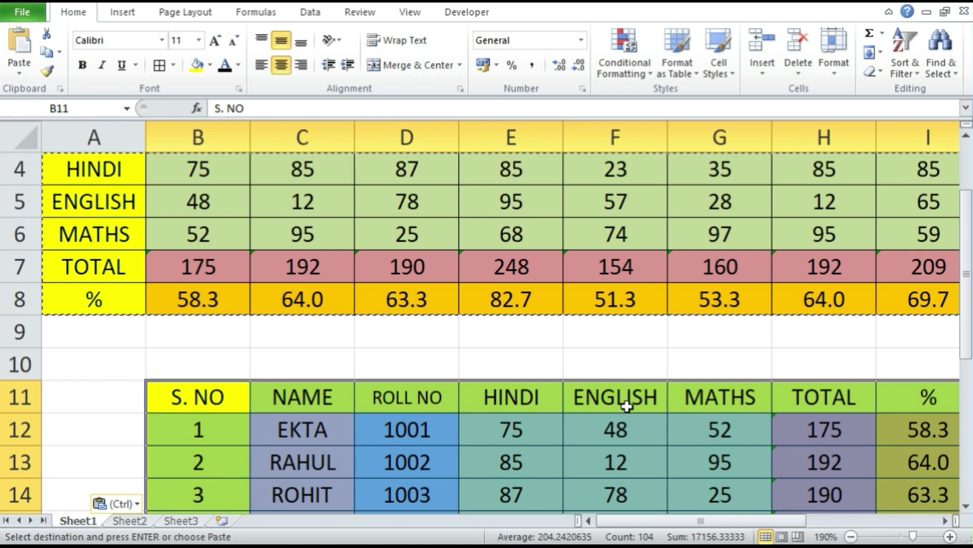
{"action": "scroll", "coordinate": [558, 386], "scroll_direction": "down", "scroll_amount": 2}
{"action": "scroll", "coordinate": [482, 345], "scroll_direction": "down", "scroll_amount": 2}
{"action": "scroll", "coordinate": [457, 312], "scroll_direction": "up", "scroll_amount": 2}
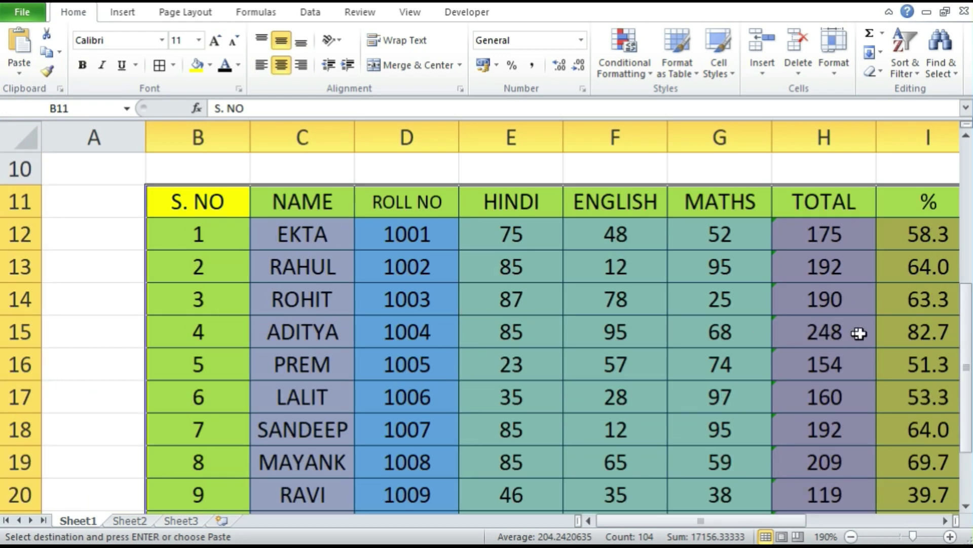
{"action": "mouse_move", "coordinate": [636, 522]}
{"action": "left_mouse_down"}
{"action": "mouse_move", "coordinate": [689, 522]}
{"action": "mouse_move", "coordinate": [623, 522]}
{"action": "left_mouse_up"}
Reselect the original marks table in rows 1–8, A1:M8.
{"action": "scroll", "coordinate": [271, 370], "scroll_direction": "up", "scroll_amount": 1}
{"action": "scroll", "coordinate": [273, 370], "scroll_direction": "up", "scroll_amount": 2}
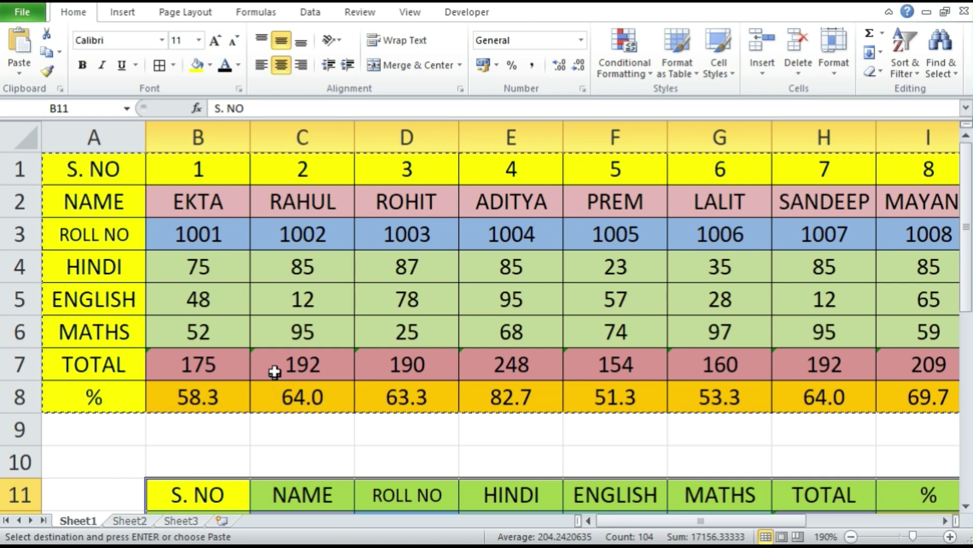
{"action": "left_click", "coordinate": [268, 246]}
{"action": "mouse_move", "coordinate": [43, 170]}
{"action": "left_mouse_down"}
{"action": "mouse_move", "coordinate": [768, 413]}
{"action": "mouse_move", "coordinate": [749, 390]}
{"action": "left_mouse_up"}
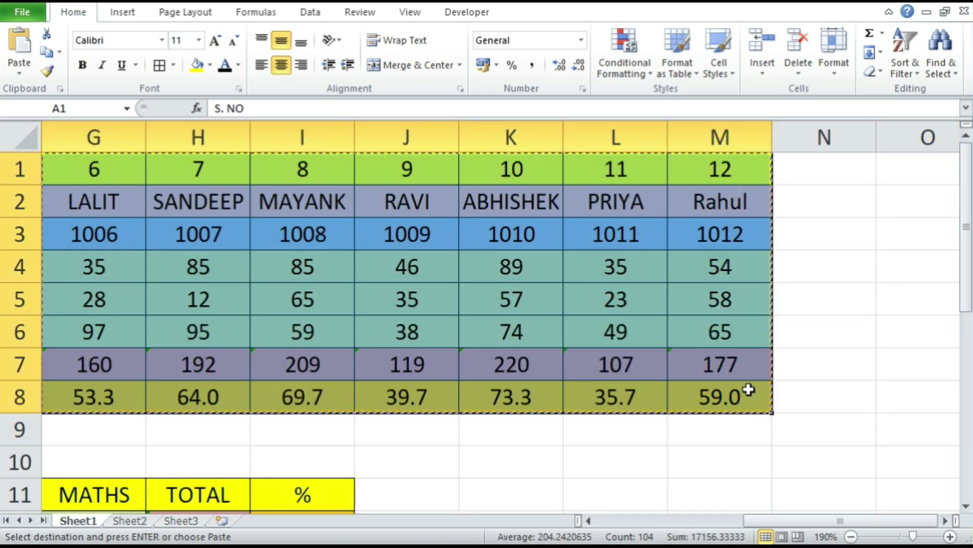
Paste the copied table transposed at A1 on the empty Sheet3, then deselect it.
{"action": "left_click", "coordinate": [182, 521]}
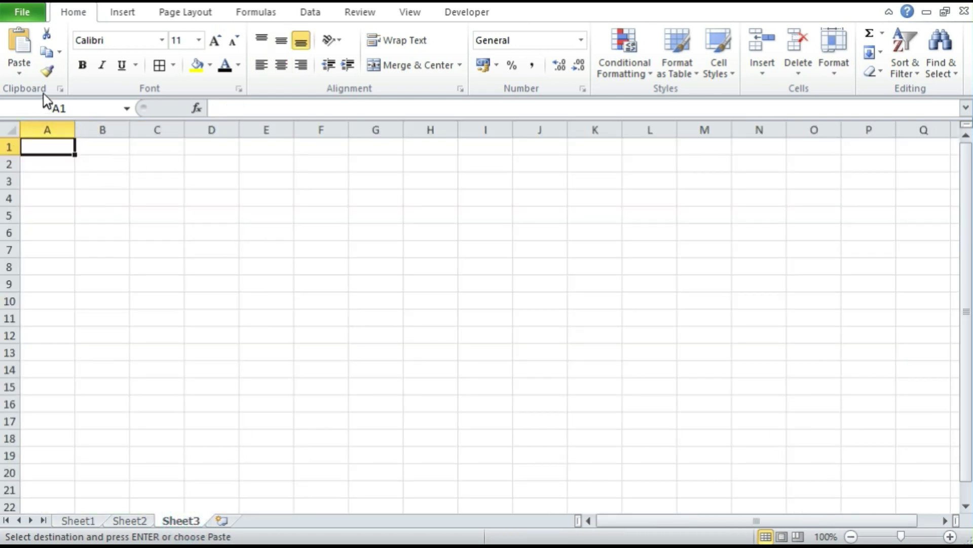
{"action": "left_click", "coordinate": [20, 71]}
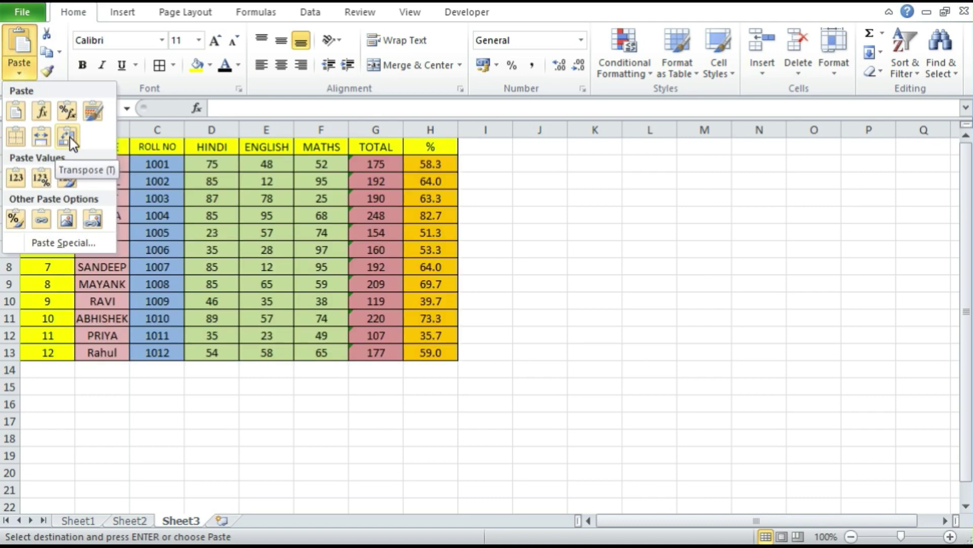
{"action": "left_click", "coordinate": [65, 129]}
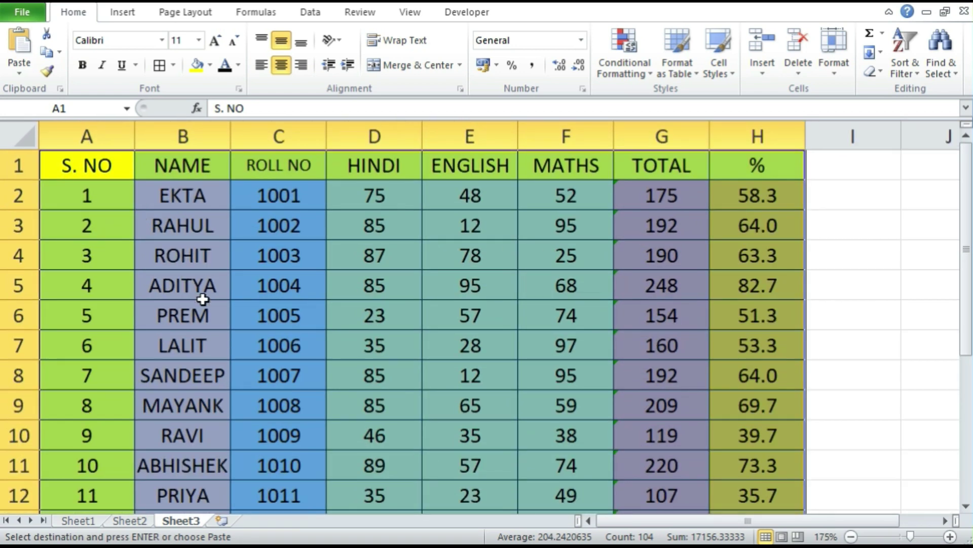
{"action": "left_click", "coordinate": [203, 299]}
Check the value in cell D4 and scroll over the pasted Sheet3 table.
{"action": "left_click", "coordinate": [340, 255]}
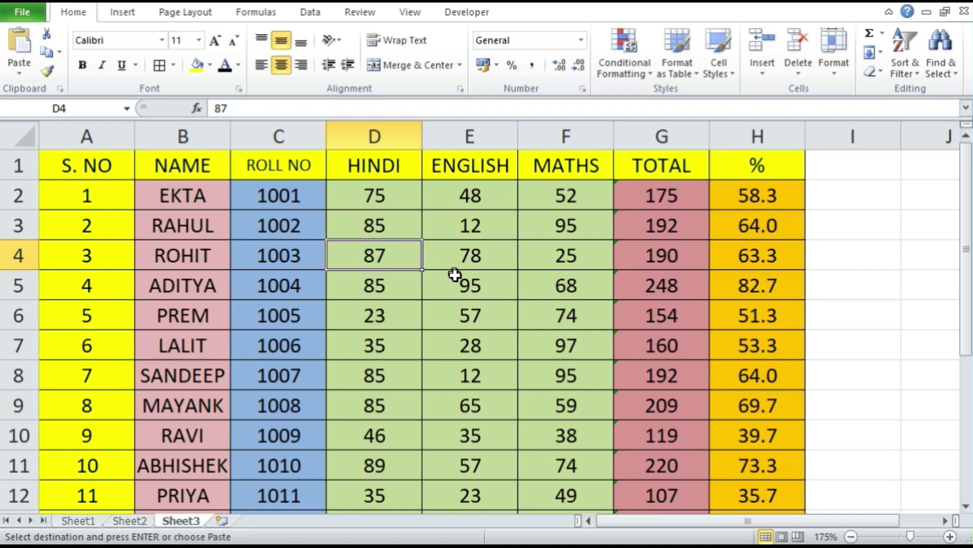
{"action": "scroll", "coordinate": [455, 274], "scroll_direction": "down", "scroll_amount": 2}
{"action": "scroll", "coordinate": [463, 284], "scroll_direction": "up", "scroll_amount": 1}
{"action": "scroll", "coordinate": [463, 286], "scroll_direction": "up", "scroll_amount": 1}
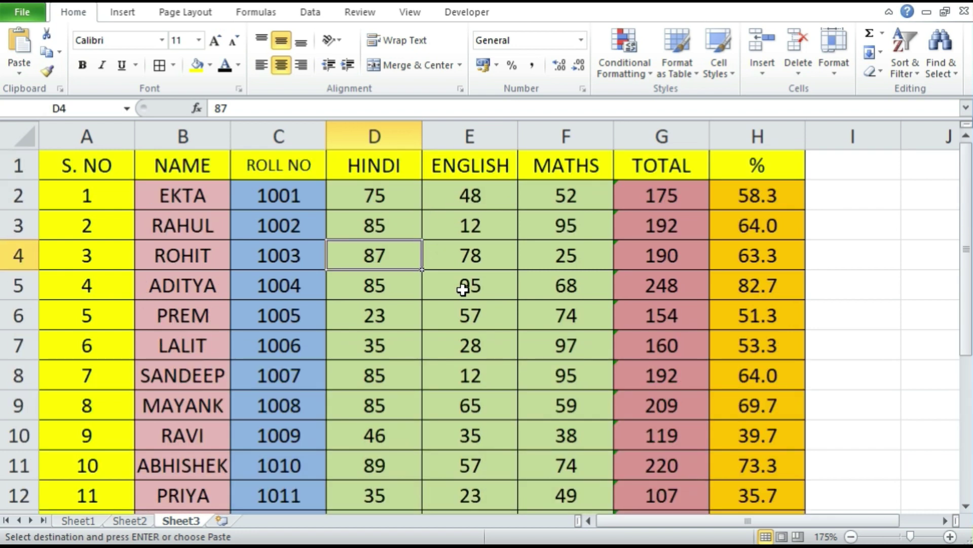